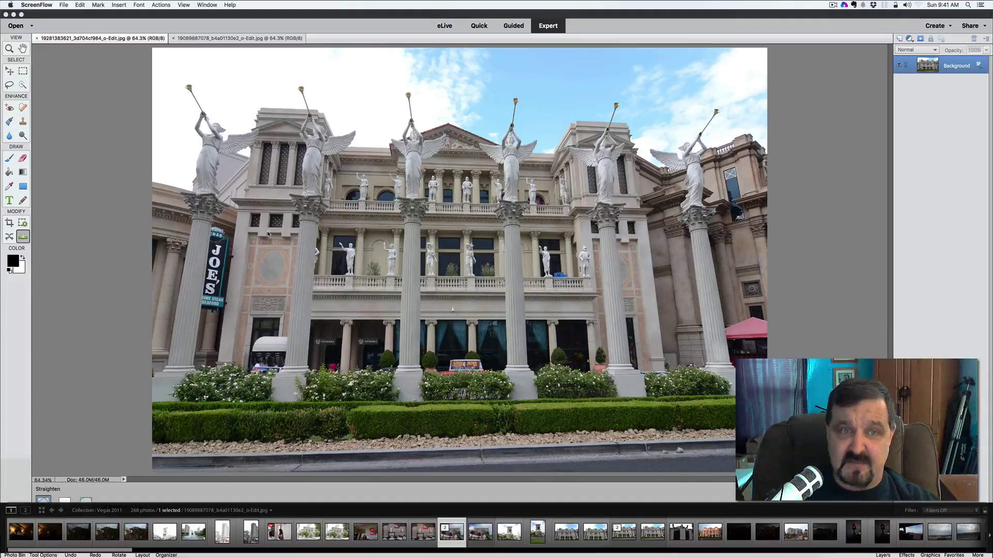
- Bring the Caesars columns photo forward and duplicate its Background into a new Layer 1
{"action": "left_click", "coordinate": [228, 40]}
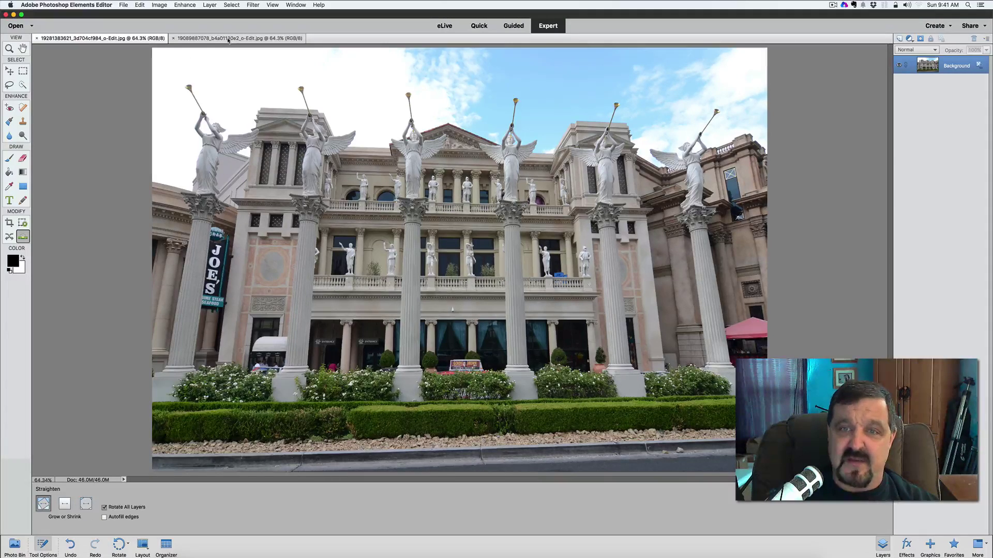
{"action": "left_click", "coordinate": [228, 39]}
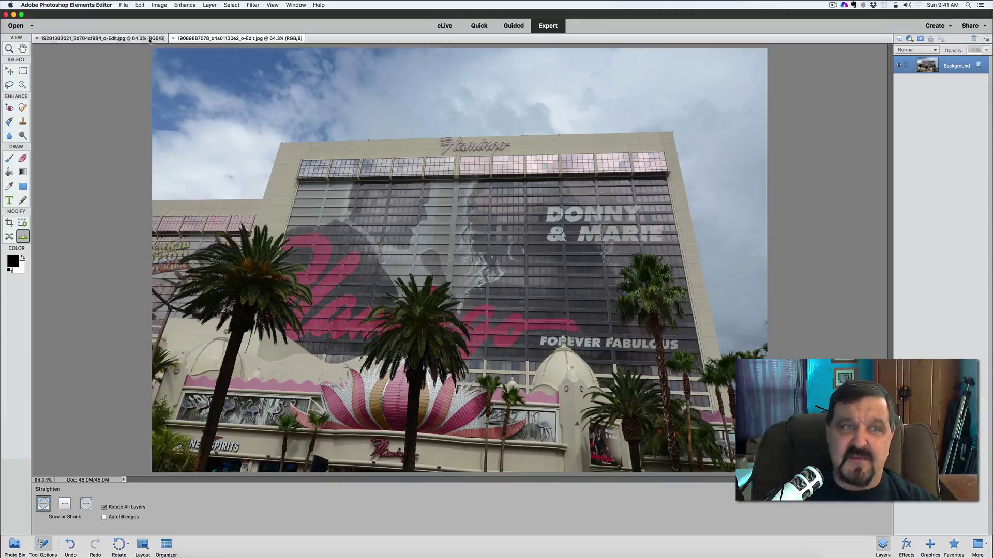
{"action": "left_click", "coordinate": [155, 40]}
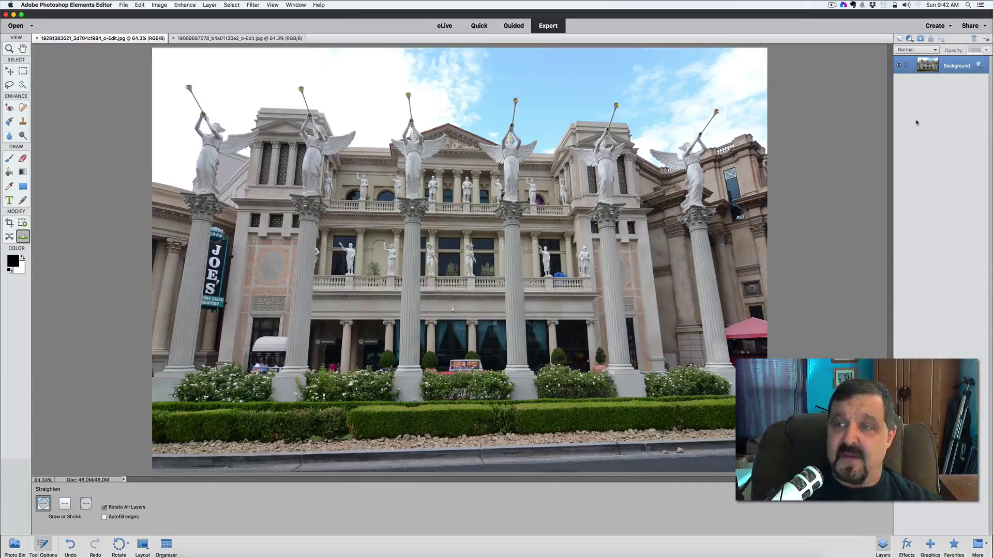
{"action": "key", "text": "super+j"}
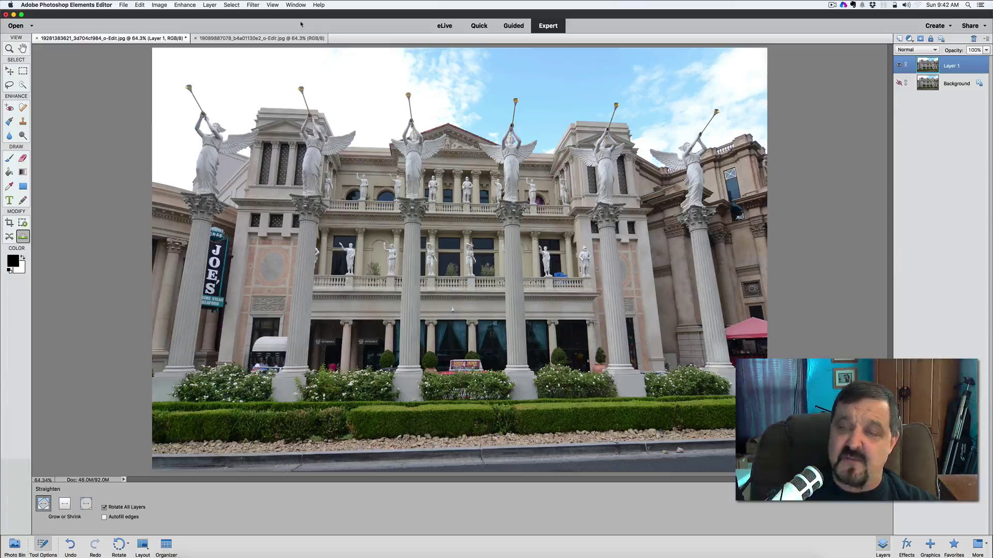
{"action": "left_click", "coordinate": [253, 5]}
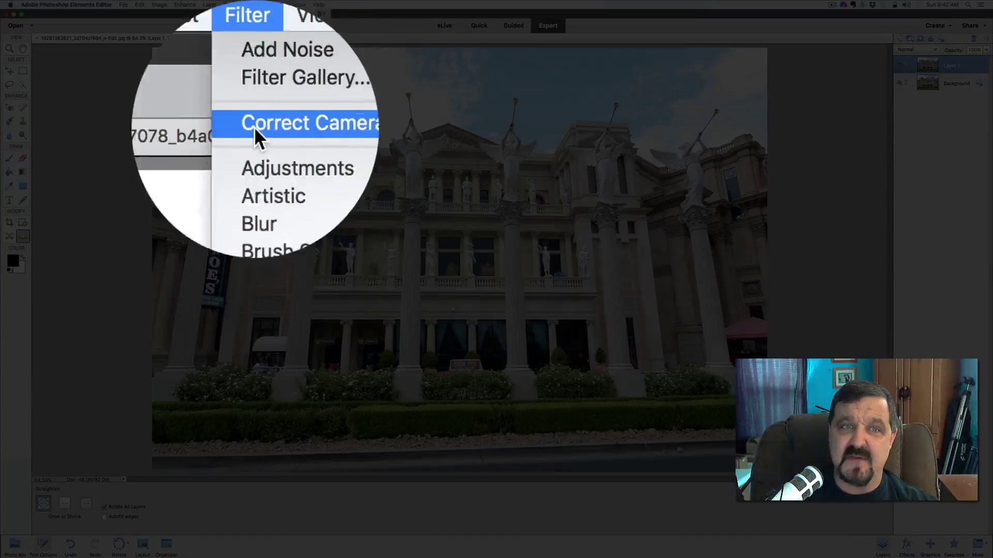
- Open Correct Camera Distortion for the Caesars photo and turn on Show Grid
{"action": "left_click", "coordinate": [277, 128]}
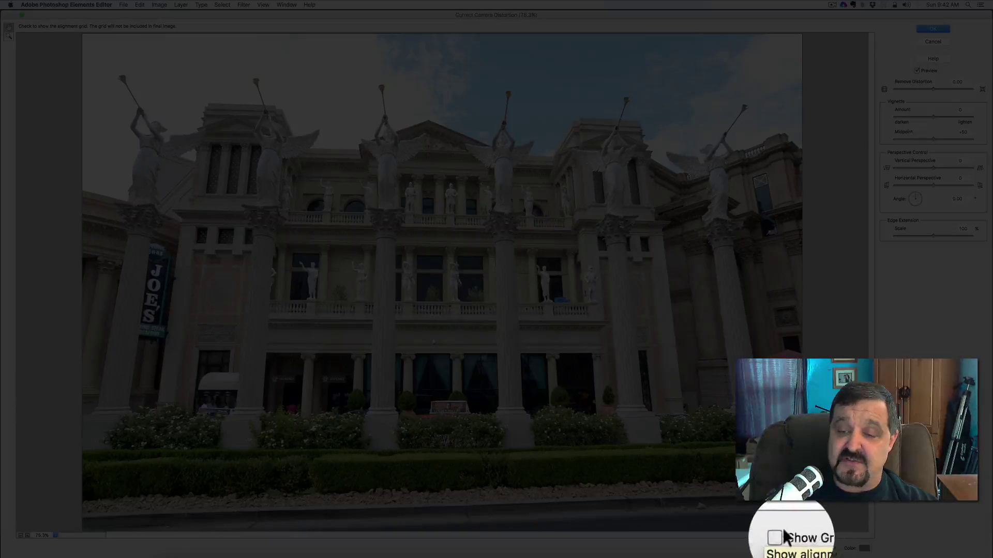
{"action": "left_click", "coordinate": [785, 548]}
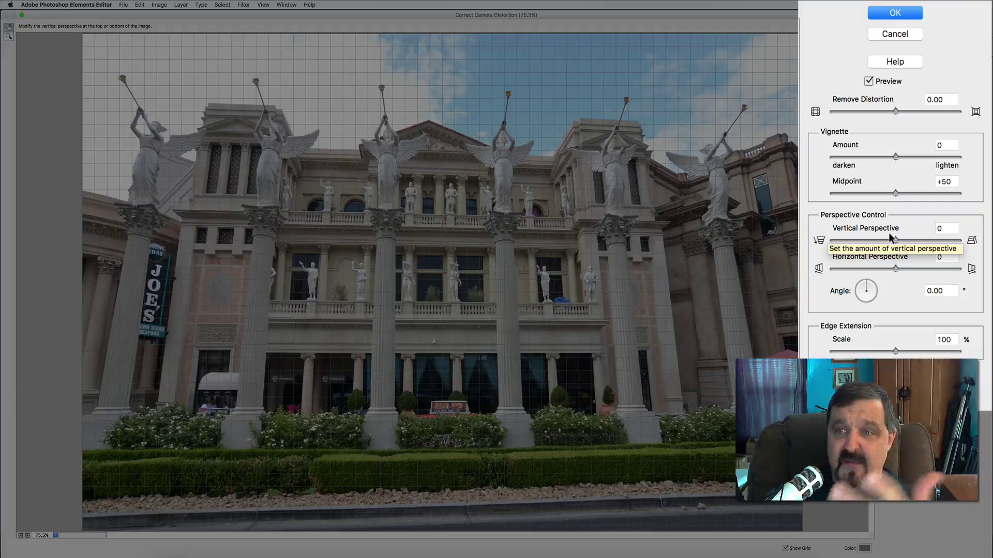
- Set Vertical Perspective to -54 and Horizontal Perspective to -12 for the Caesars columns
{"action": "left_click_drag", "start_coordinate": [889, 235], "coordinate": [866, 235]}
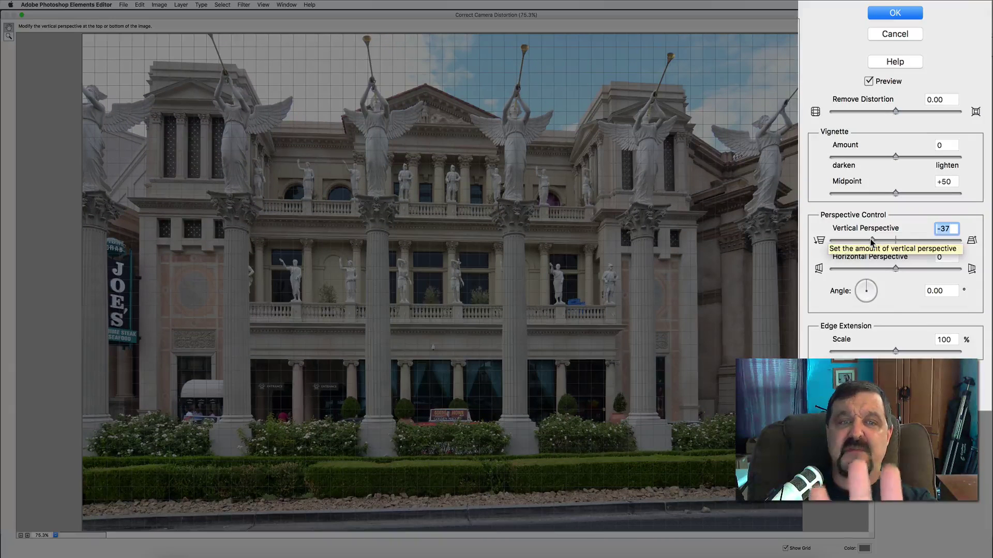
{"action": "left_click_drag", "start_coordinate": [872, 242], "coordinate": [863, 238]}
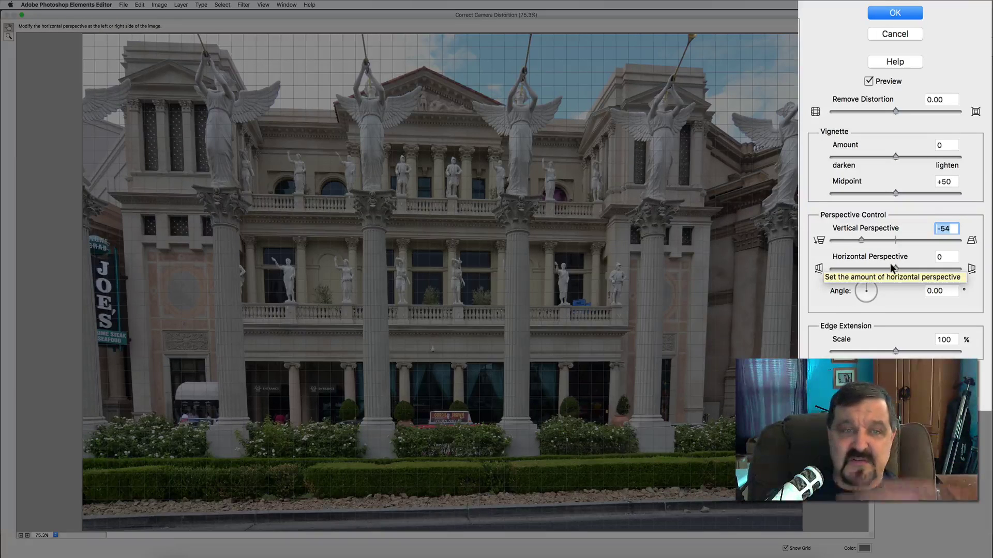
{"action": "mouse_move", "coordinate": [890, 265]}
{"action": "left_mouse_down"}
{"action": "mouse_move", "coordinate": [900, 264]}
{"action": "mouse_move", "coordinate": [882, 262]}
{"action": "left_mouse_up"}
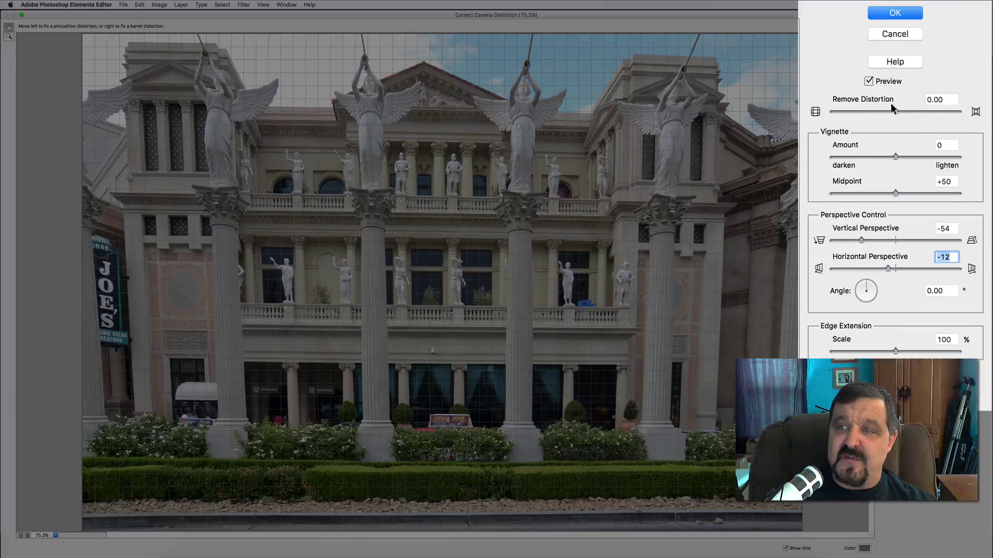
- Set Remove Distortion to -10.00 and apply the correction to Layer 1
{"action": "left_click_drag", "start_coordinate": [895, 111], "coordinate": [889, 106]}
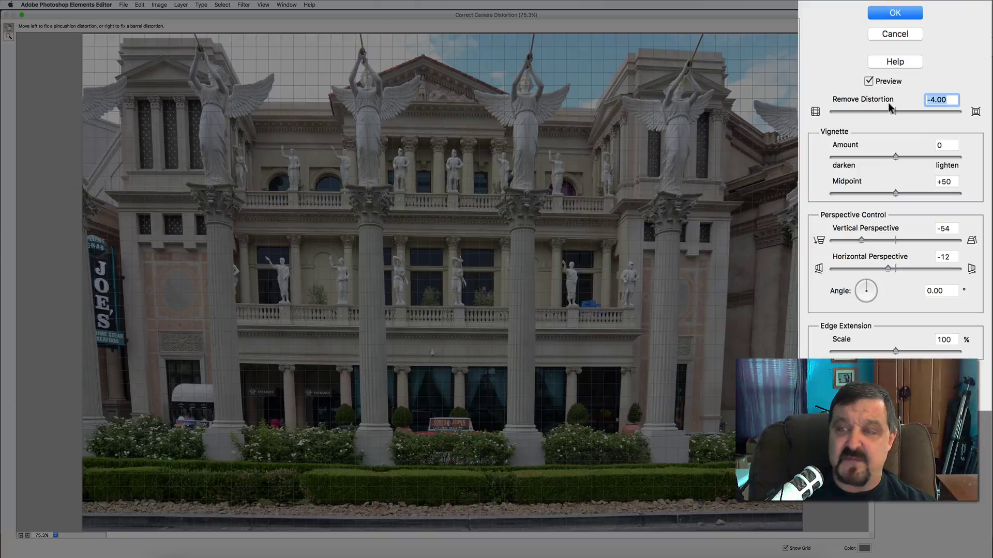
{"action": "key", "text": "shift+Down"}
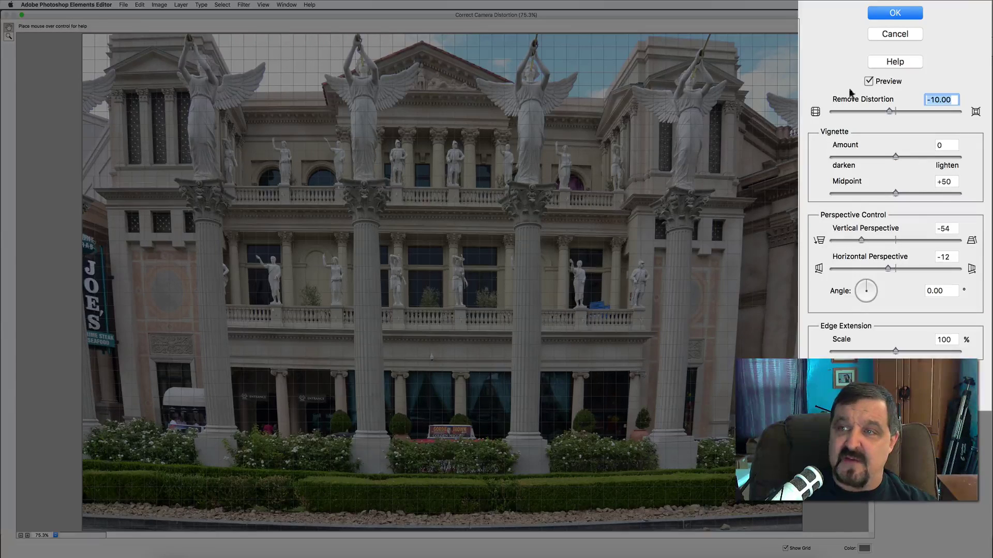
{"action": "left_click", "coordinate": [891, 11]}
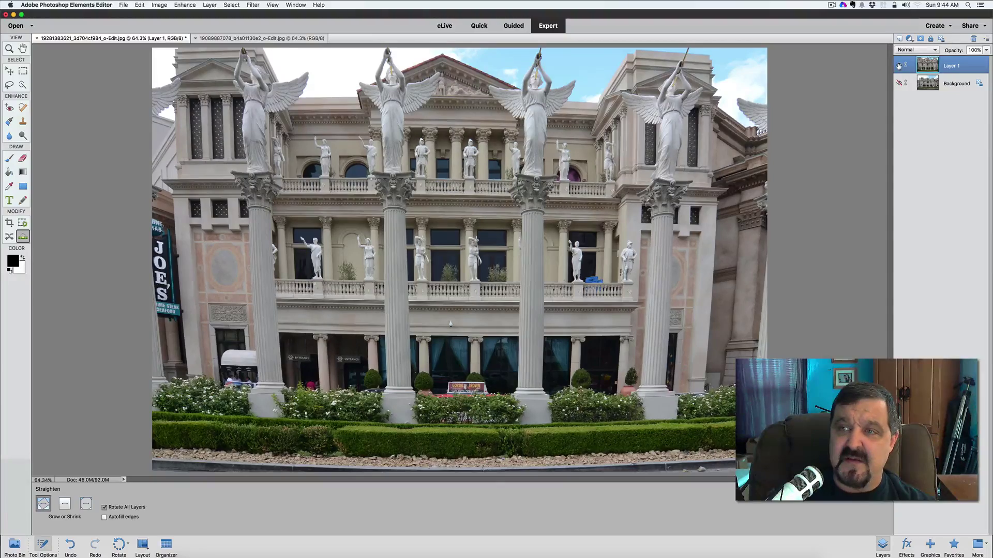
- Toggle Layer 1's visibility to compare straightened and original columns, then switch to the Flamingo photo
{"action": "left_click", "coordinate": [899, 66]}
{"action": "left_click", "coordinate": [899, 83]}
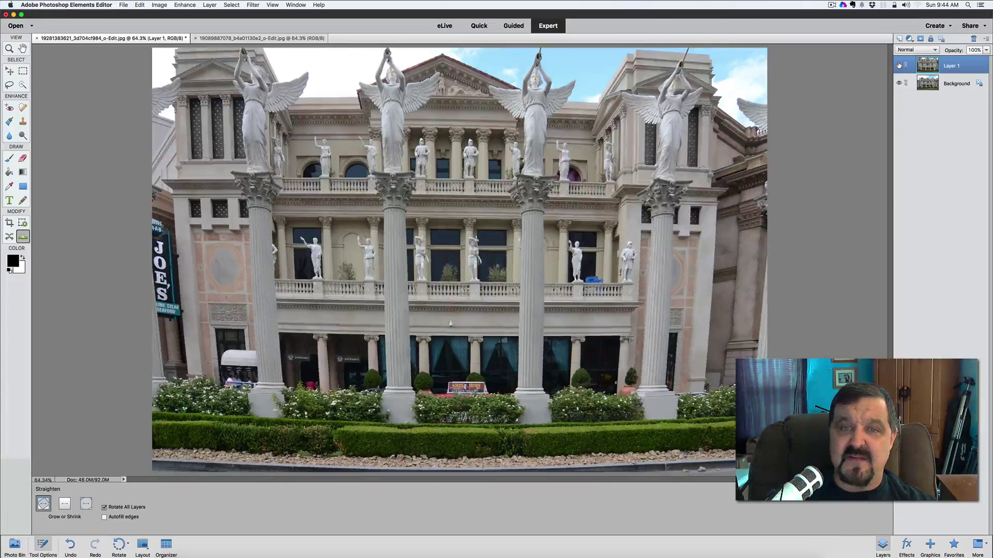
{"action": "left_click", "coordinate": [899, 65]}
{"action": "left_click", "coordinate": [899, 65]}
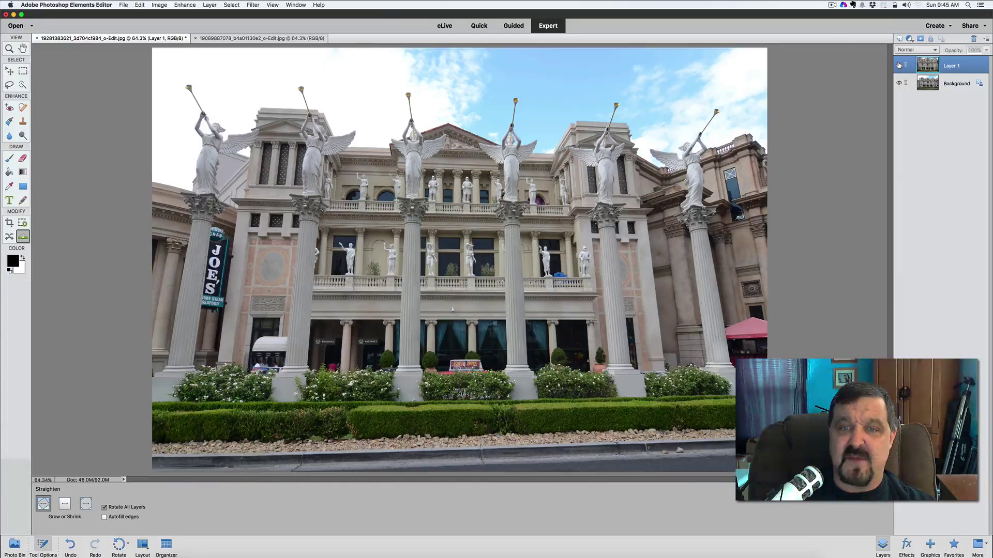
{"action": "left_click", "coordinate": [899, 65]}
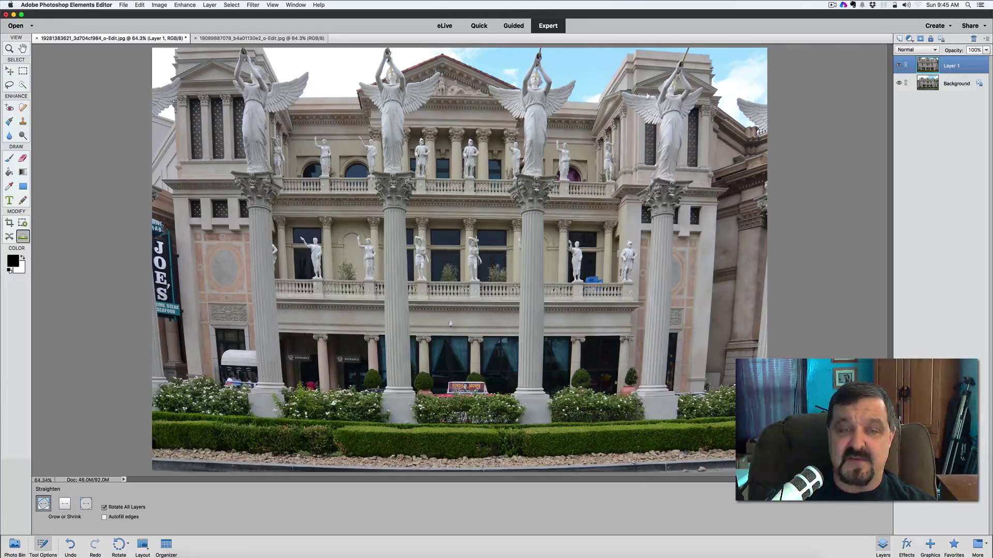
{"action": "left_click", "coordinate": [268, 38]}
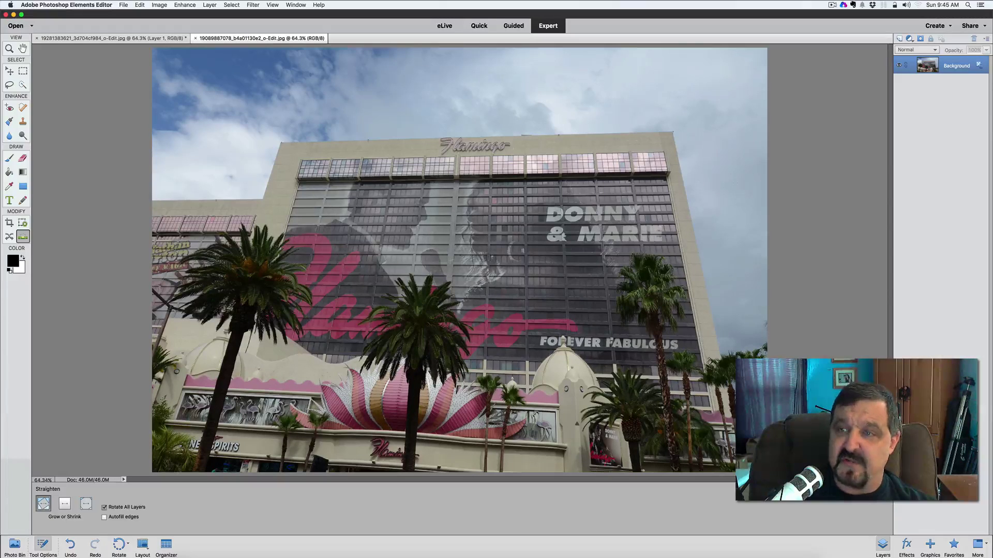
- Duplicate the Flamingo Background into Layer 1 and open Correct Camera Distortion for it
{"action": "key", "text": "super+j"}
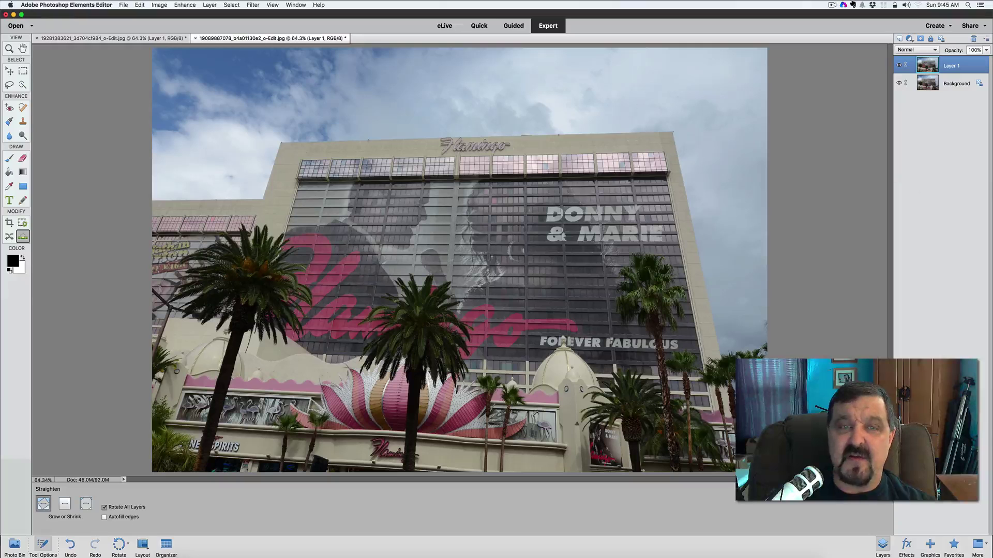
{"action": "left_click", "coordinate": [253, 5]}
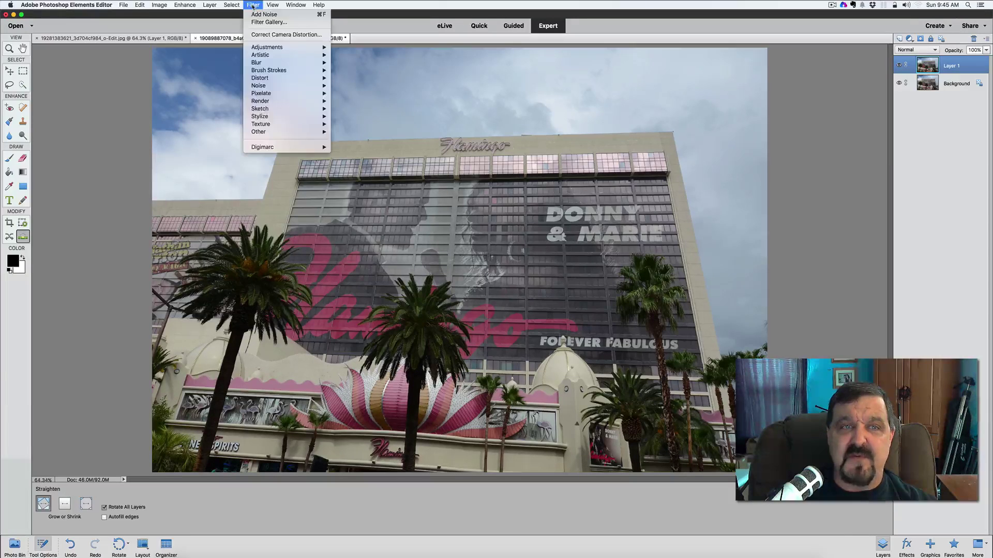
{"action": "left_click", "coordinate": [275, 34]}
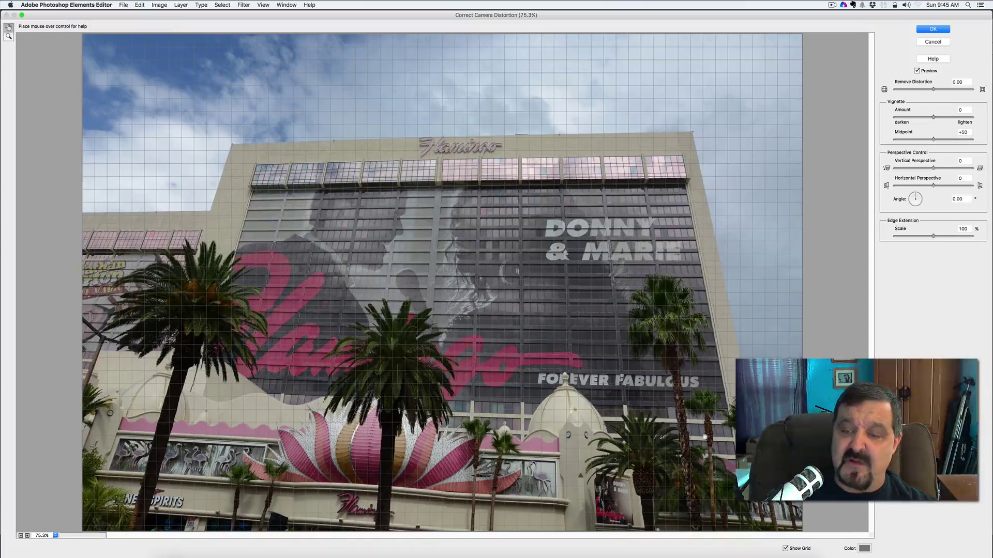
- With the grid on, set Vertical -65, Horizontal +11, Remove Distortion +2.00 and apply to Layer 1
{"action": "left_click", "coordinate": [785, 549]}
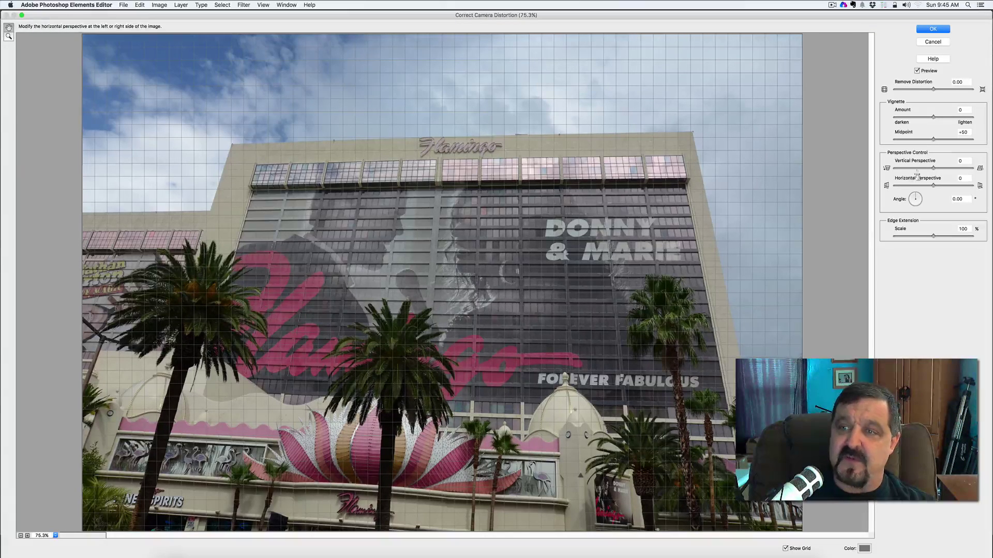
{"action": "mouse_move", "coordinate": [930, 167]}
{"action": "left_mouse_down"}
{"action": "mouse_move", "coordinate": [905, 166]}
{"action": "mouse_move", "coordinate": [935, 185]}
{"action": "left_mouse_up"}
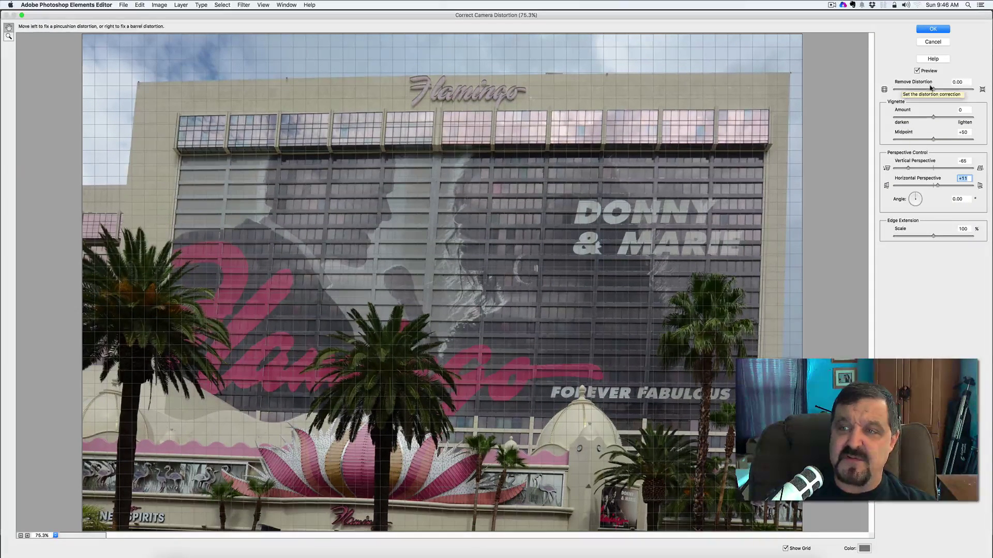
{"action": "left_click_drag", "start_coordinate": [933, 89], "coordinate": [932, 89]}
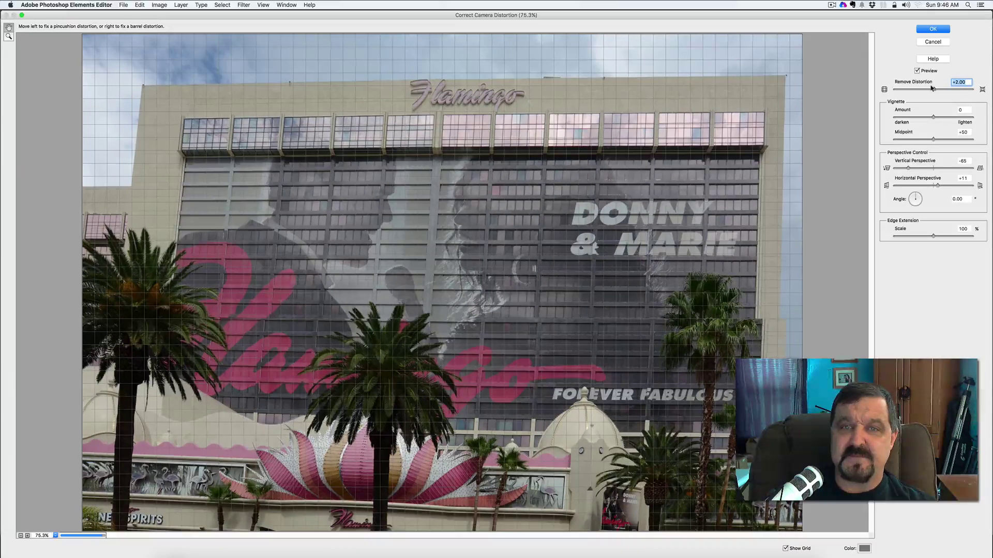
{"action": "left_click", "coordinate": [933, 29]}
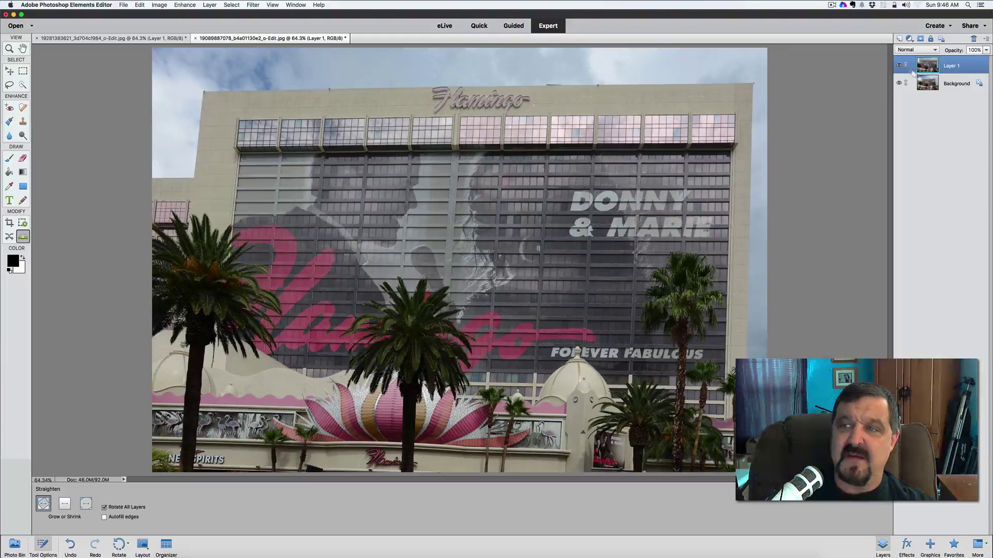
{"action": "left_click", "coordinate": [898, 63]}
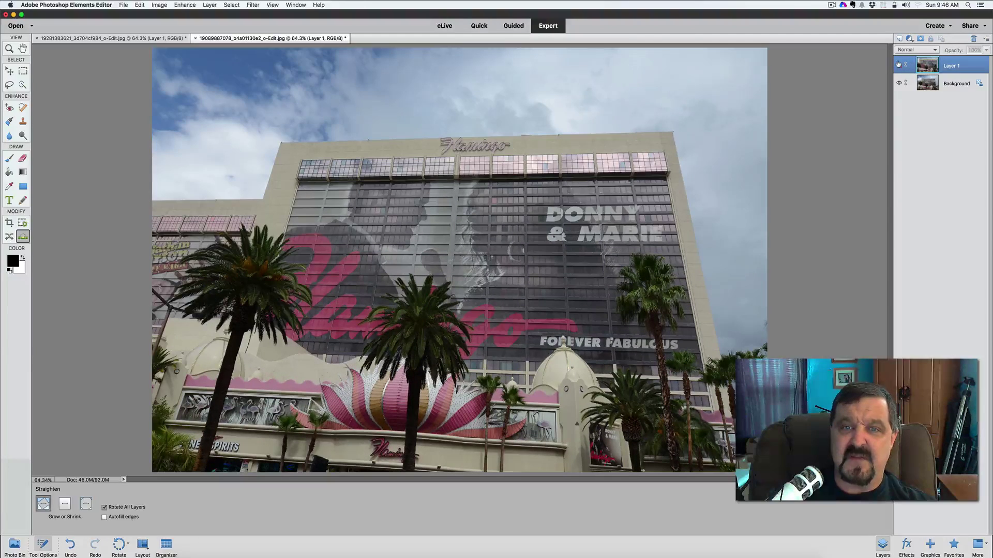
{"action": "left_click", "coordinate": [899, 65]}
{"action": "left_click", "coordinate": [899, 64]}
{"action": "left_click", "coordinate": [898, 64]}
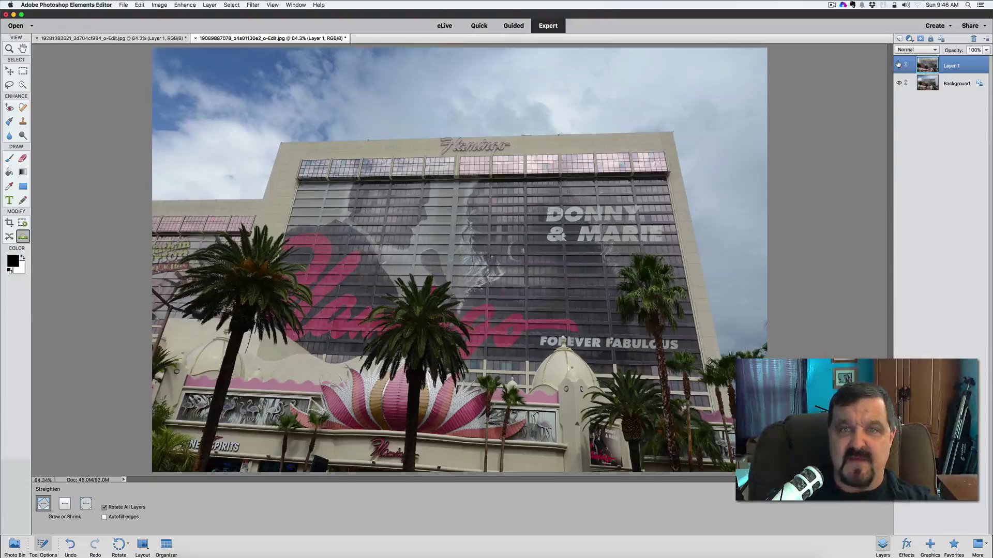